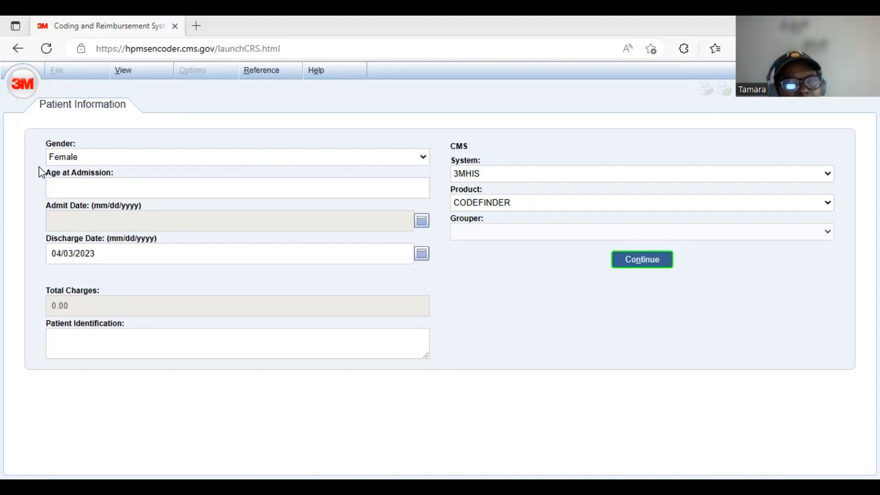
- Examine the choices offered for gender, system, product and grouper, along with the view and reference options
{"action": "left_click", "coordinate": [423, 158]}
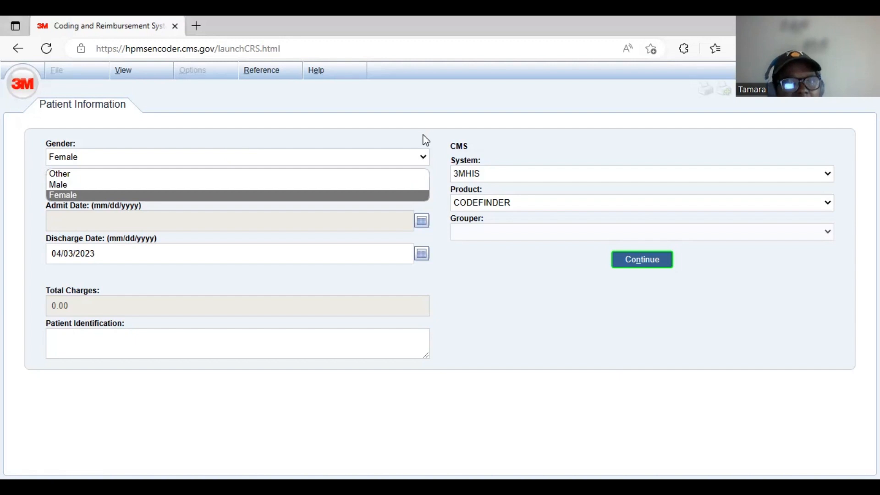
{"action": "left_click", "coordinate": [423, 135]}
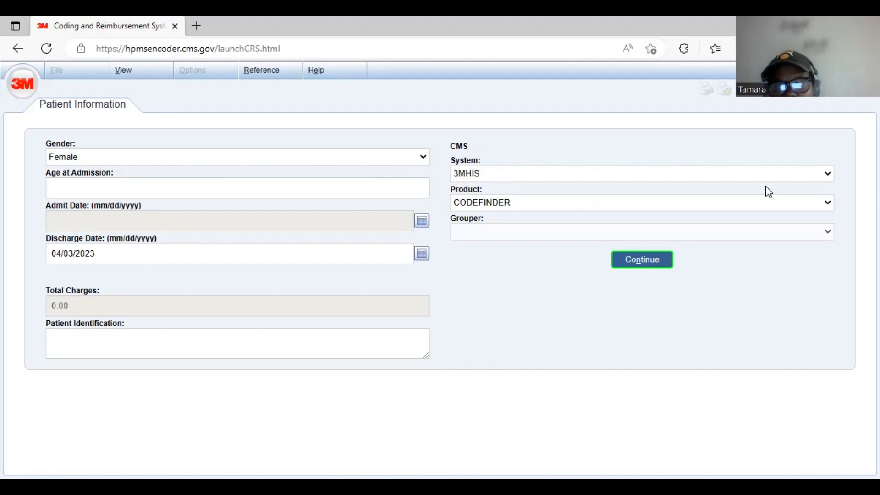
{"action": "left_click", "coordinate": [828, 175]}
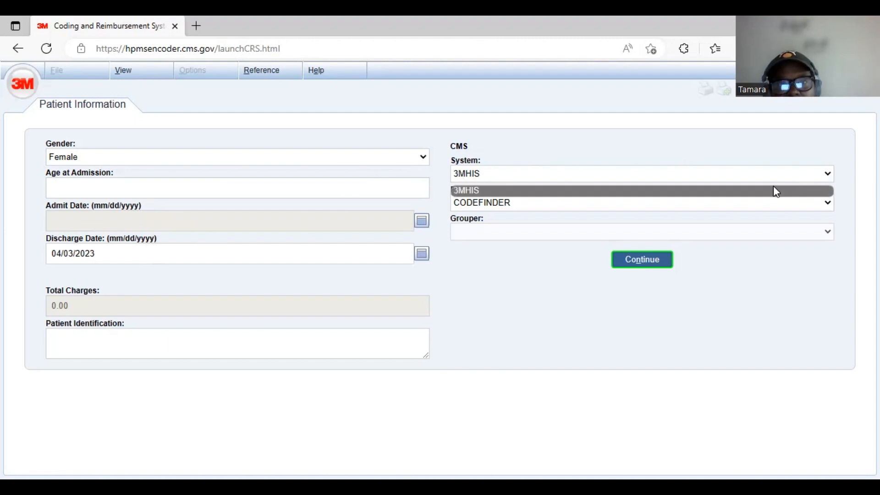
{"action": "left_click", "coordinate": [673, 206]}
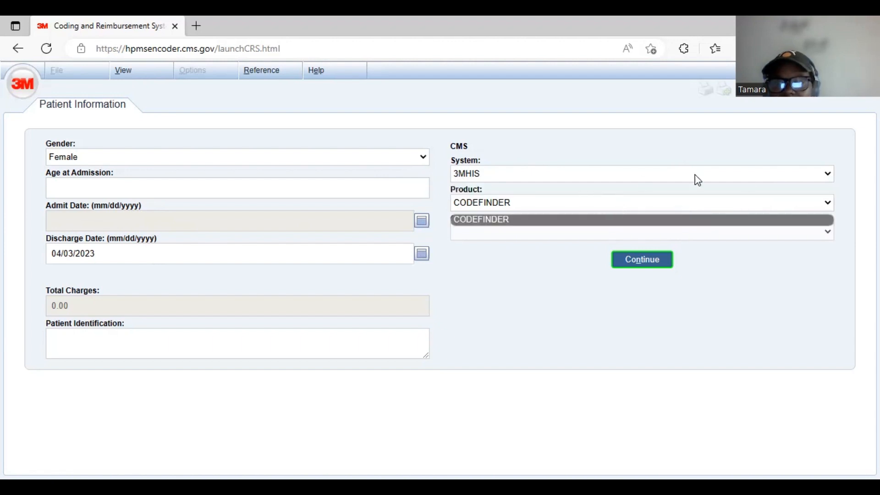
{"action": "left_click", "coordinate": [830, 177]}
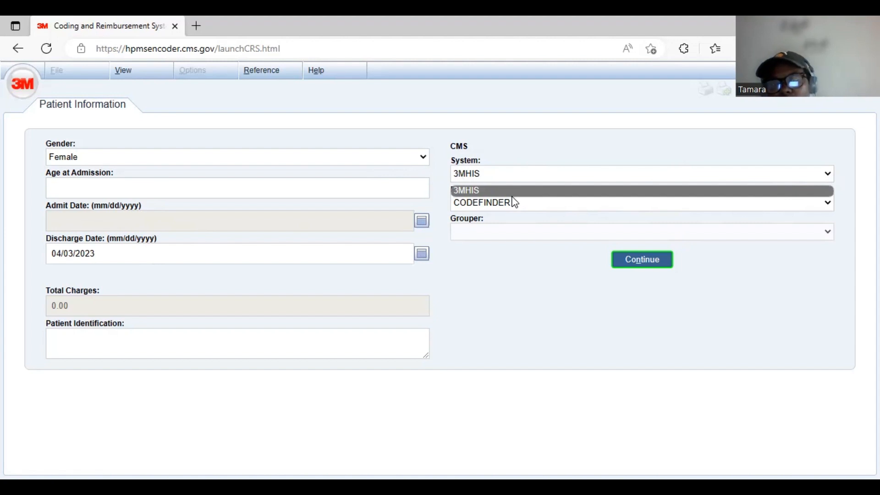
{"action": "left_click", "coordinate": [827, 234]}
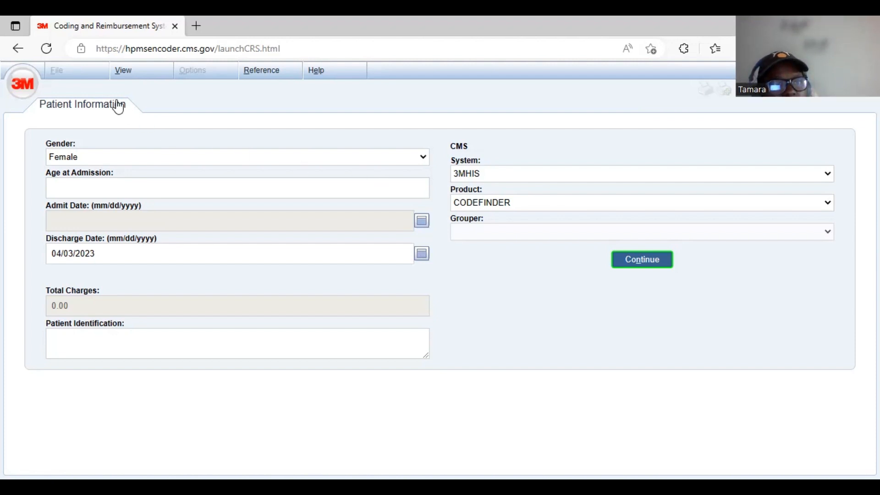
{"action": "left_click", "coordinate": [128, 74]}
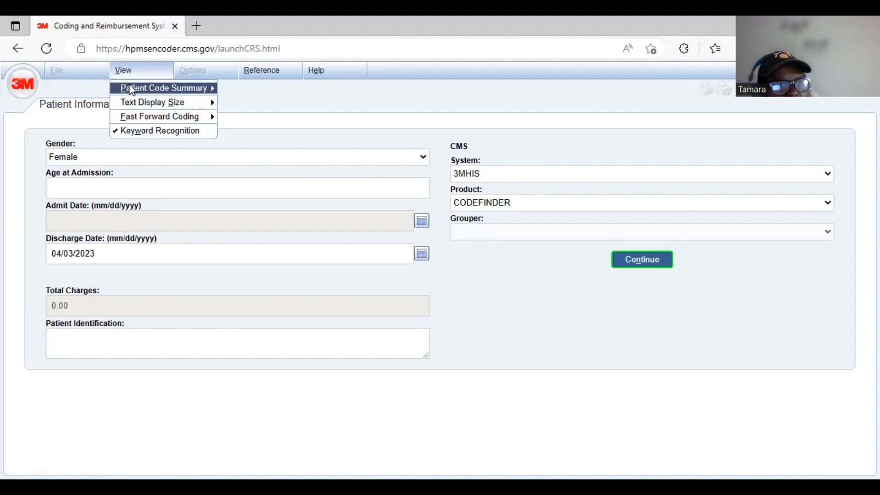
{"action": "mouse_move", "coordinate": [132, 92]}
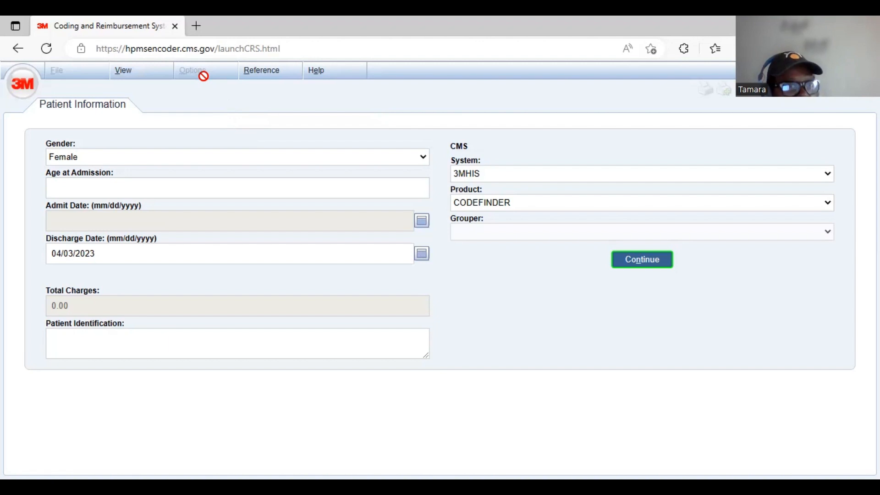
{"action": "left_click", "coordinate": [265, 75]}
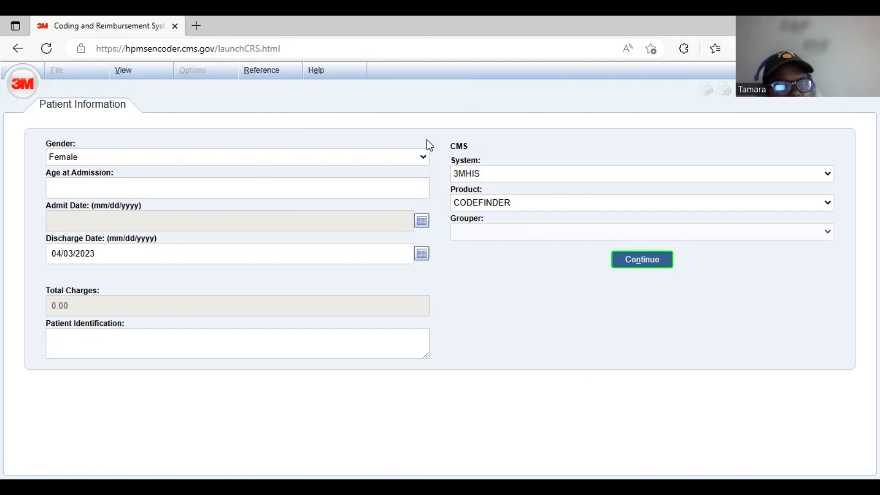
- Set the patient's age at admission to 5 and proceed to the ICD-10 summary
{"action": "left_click", "coordinate": [380, 189]}
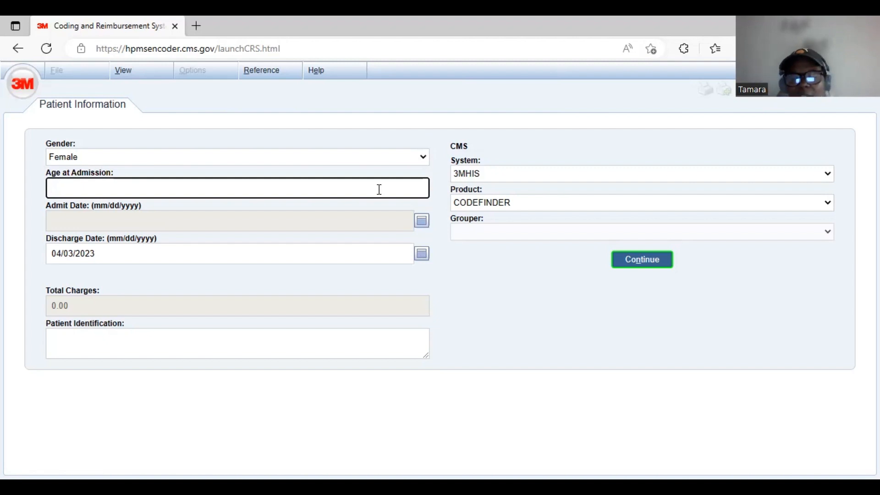
{"action": "type", "text": "5"}
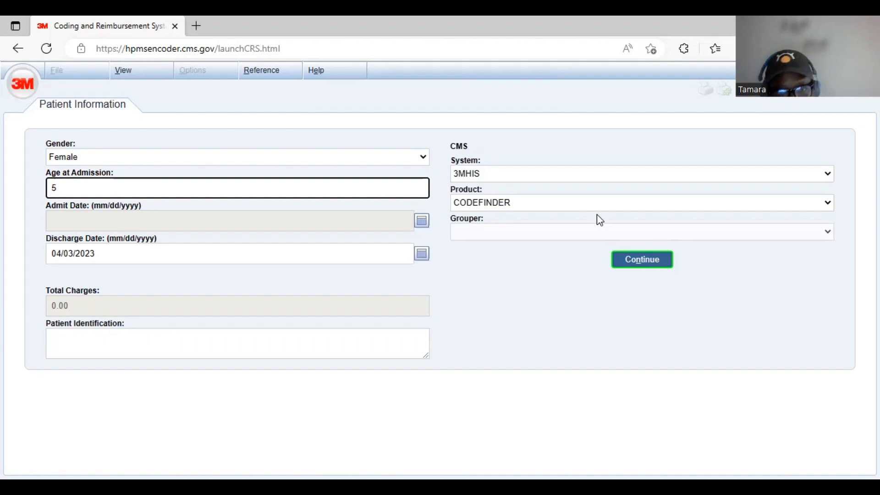
{"action": "left_click", "coordinate": [653, 263]}
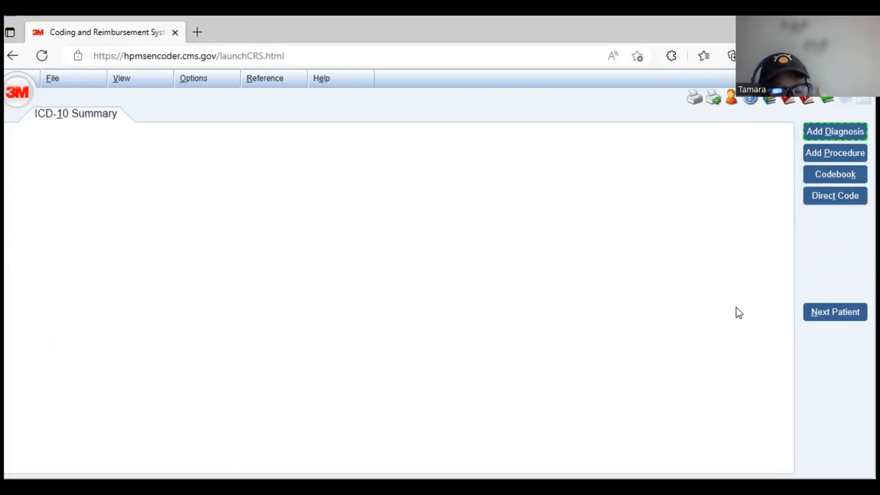
- Start adding a diagnosis and search for the keyword APPEN
{"action": "left_click", "coordinate": [832, 137]}
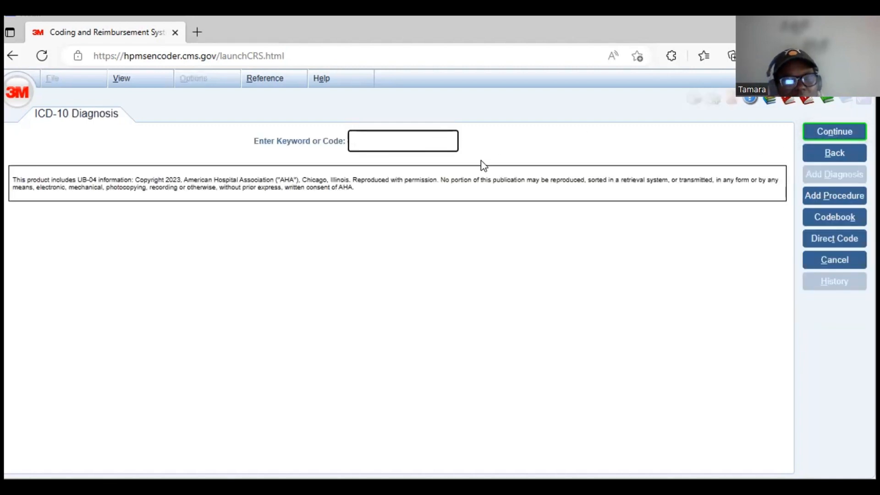
{"action": "type", "text": "APPE"}
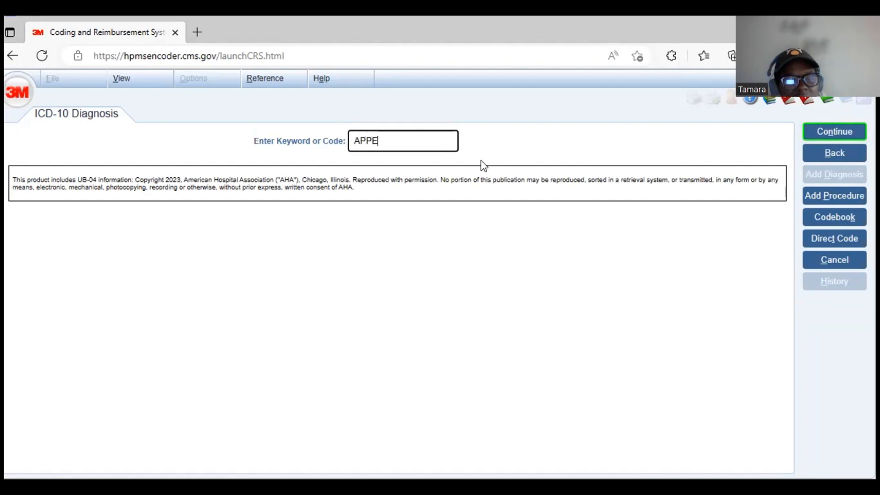
{"action": "type", "text": "N"}
{"action": "key", "text": "Return"}
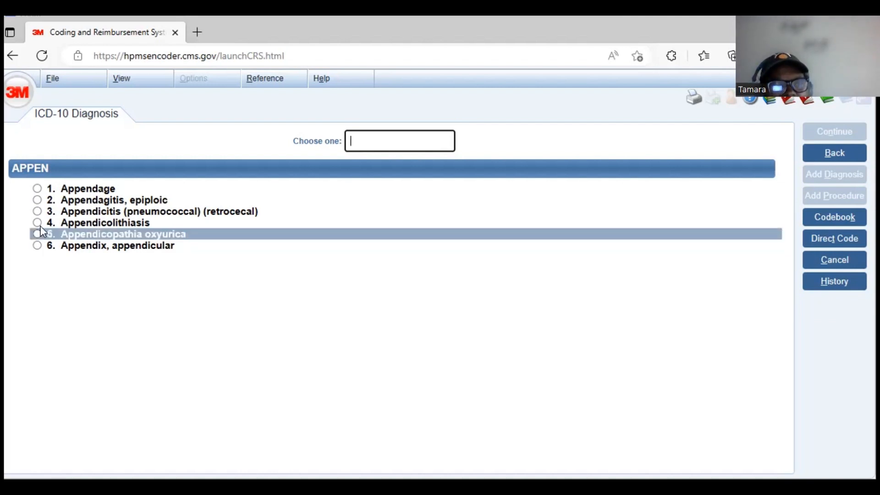
- Specify the diagnosis as Appendicitis (pneumococcal) (retrocecal), Chronic (recurrent), with no procedures
{"action": "mouse_move", "coordinate": [37, 214]}
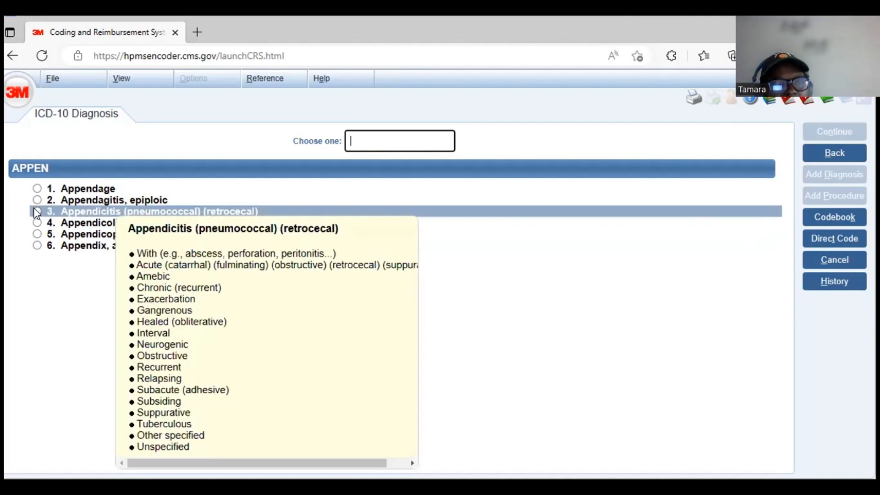
{"action": "type", "text": "3"}
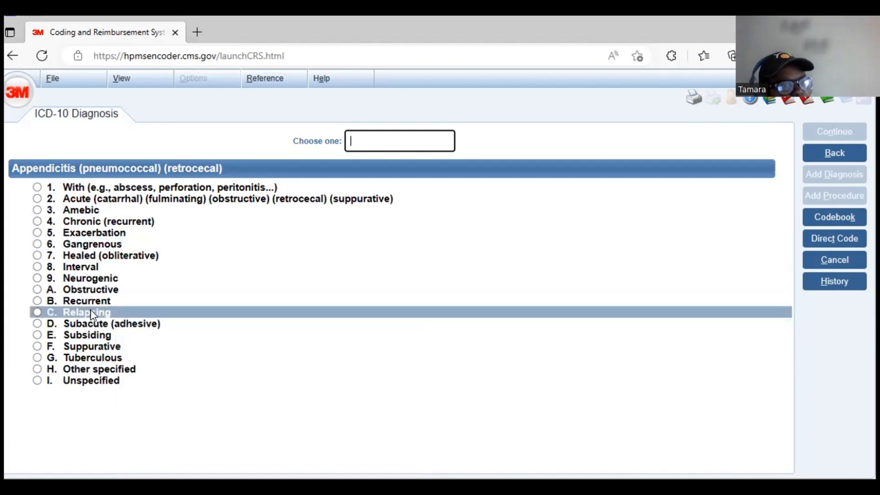
{"action": "mouse_move", "coordinate": [322, 247]}
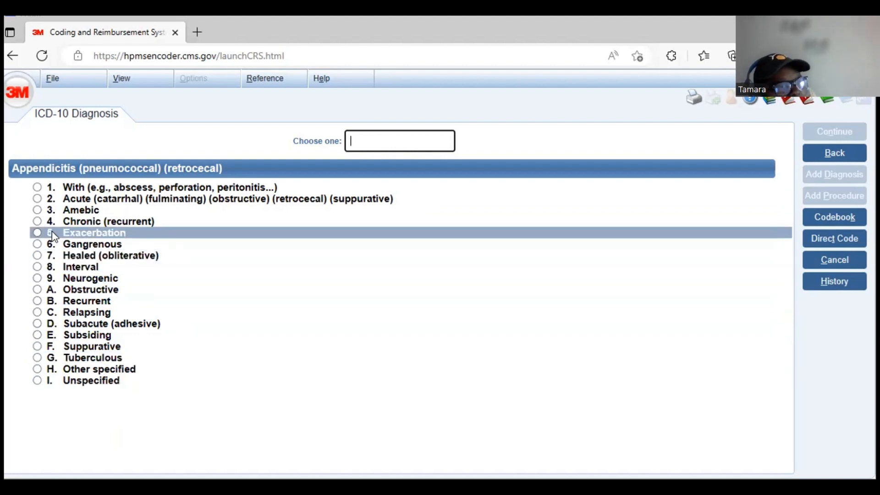
{"action": "mouse_move", "coordinate": [35, 225]}
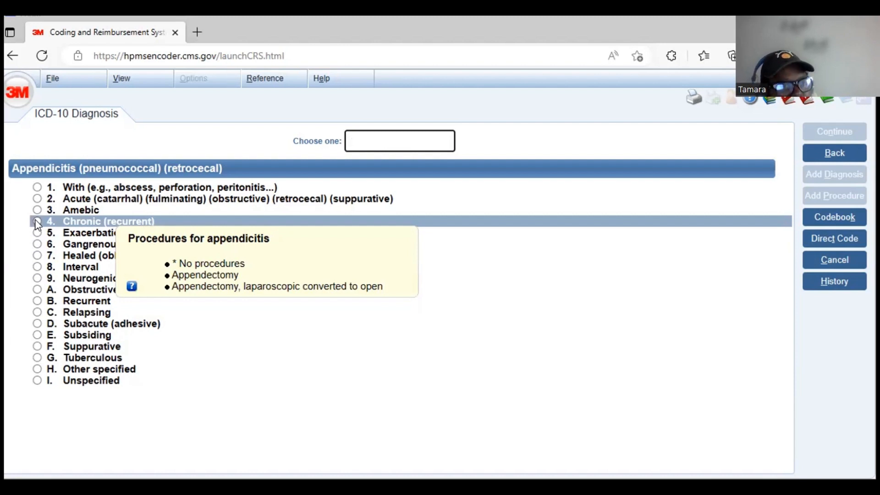
{"action": "type", "text": "4"}
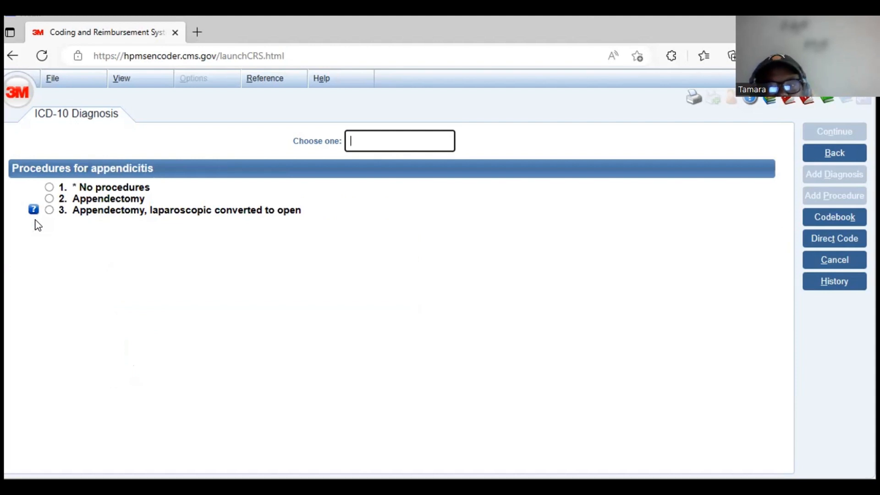
{"action": "left_click", "coordinate": [49, 187]}
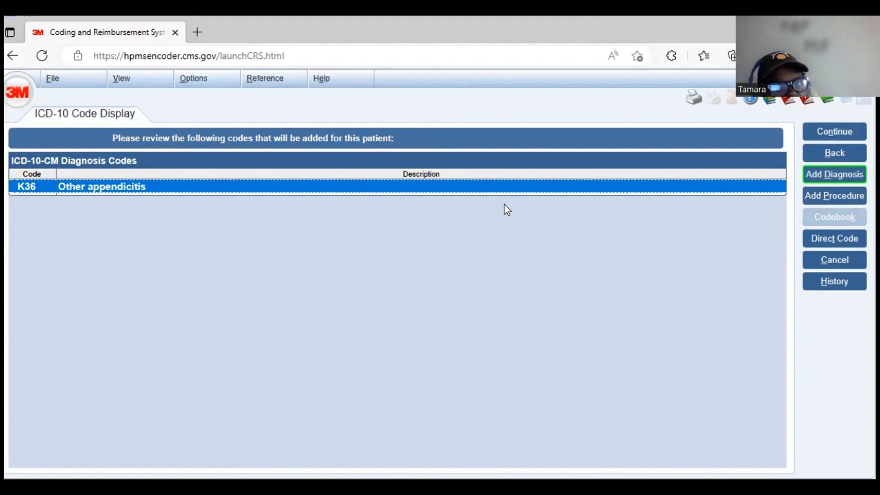
- Start adding a procedure for the patient and try searching for the keyword APPENDIX
{"action": "left_click", "coordinate": [828, 198]}
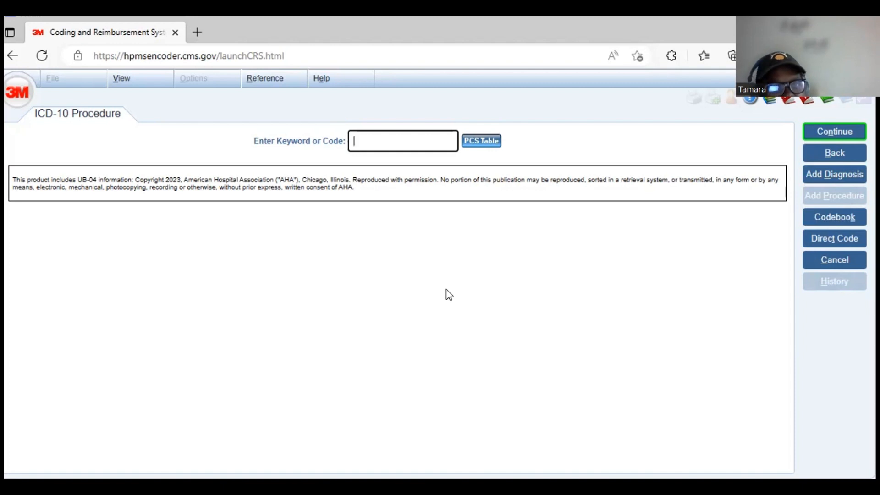
{"action": "type", "text": "APP"}
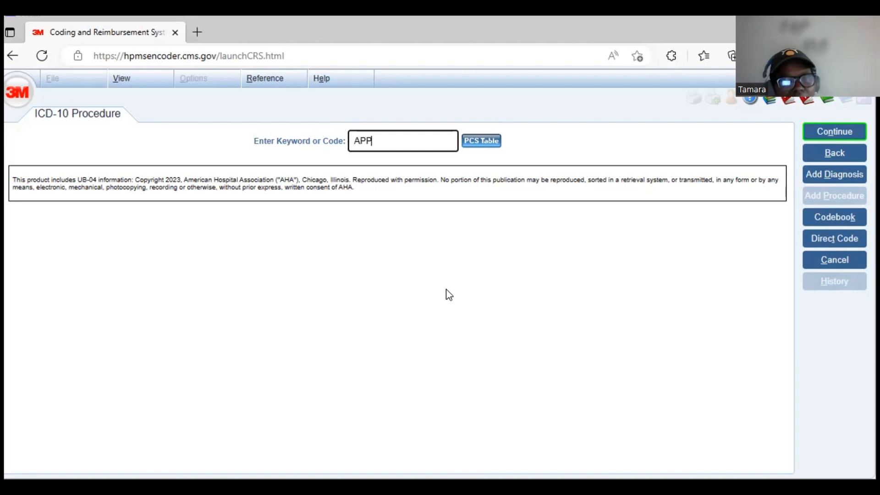
{"action": "type", "text": "ENDI"}
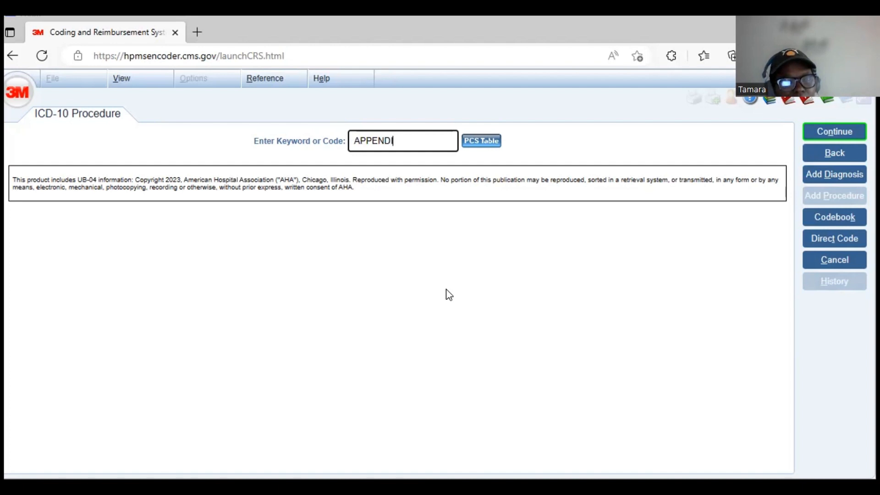
{"action": "type", "text": "X"}
{"action": "key", "text": "Return"}
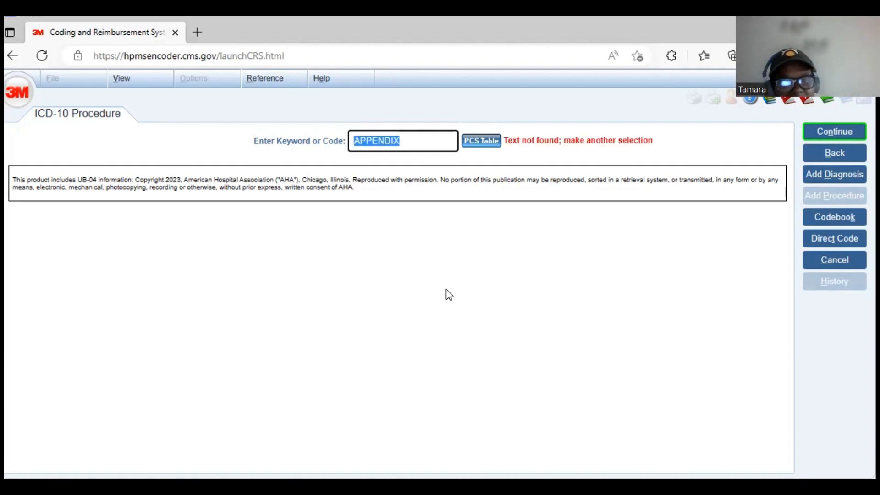
- Replace the procedure search keyword with APPENDE and run the search
{"action": "key", "text": "BackSpace"}
{"action": "type", "text": "AP"}
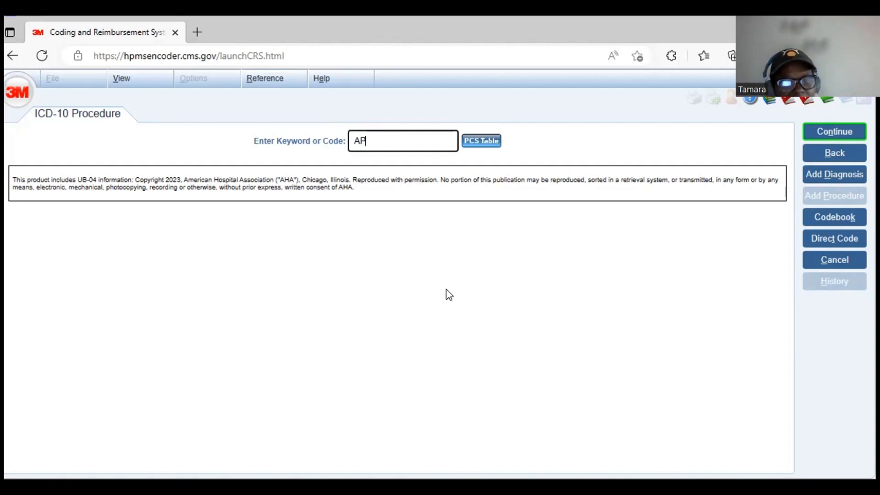
{"action": "type", "text": "PENDE"}
{"action": "key", "text": "Return"}
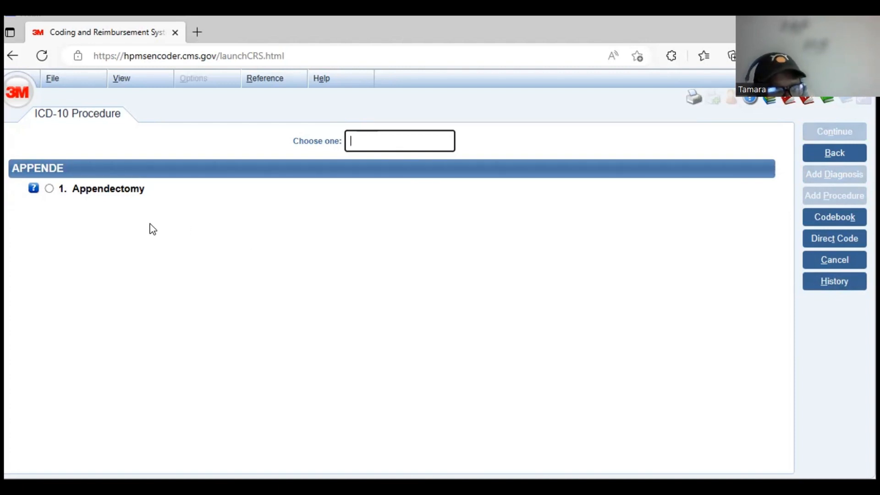
- Specify an appendectomy, laparoscopic converted to open, with adhesion barrier administration, and add the resulting codes to the summary
{"action": "left_click", "coordinate": [49, 188]}
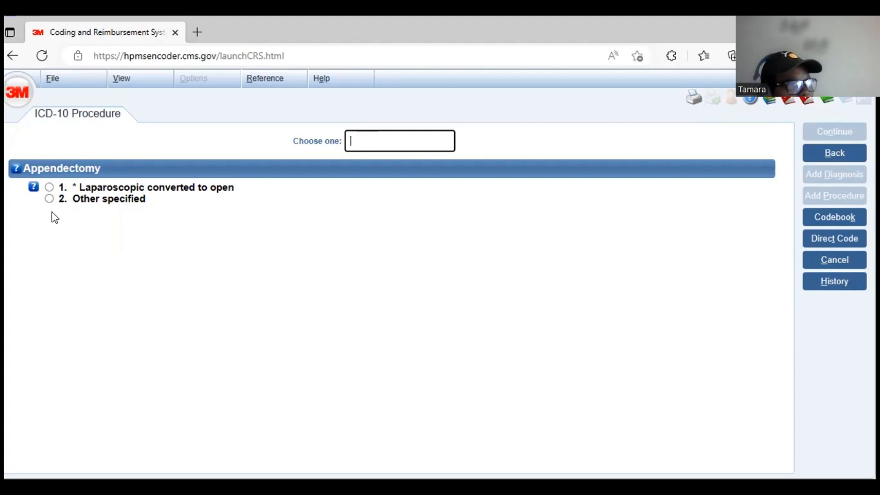
{"action": "left_click", "coordinate": [50, 187]}
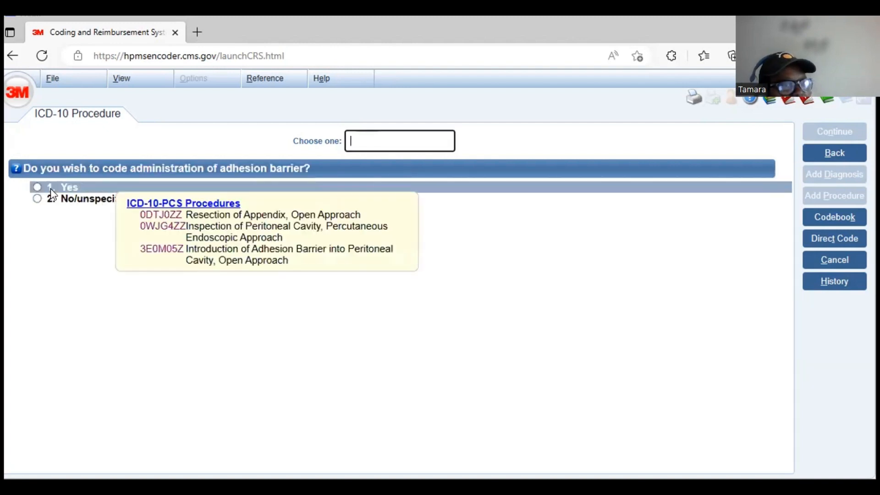
{"action": "left_click", "coordinate": [35, 187]}
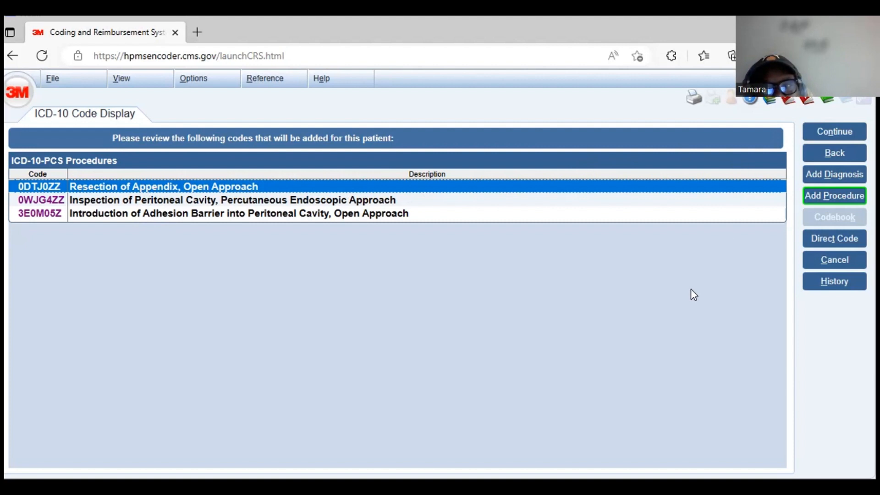
{"action": "left_click", "coordinate": [820, 133]}
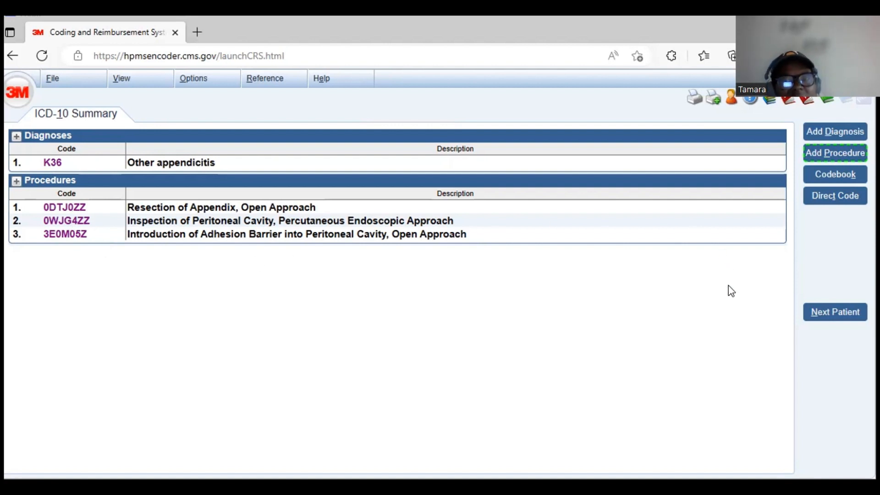
- Start a new patient record for a 65-year-old male with the CODEFINDER product and continue to the coding summary
{"action": "left_click", "coordinate": [819, 316]}
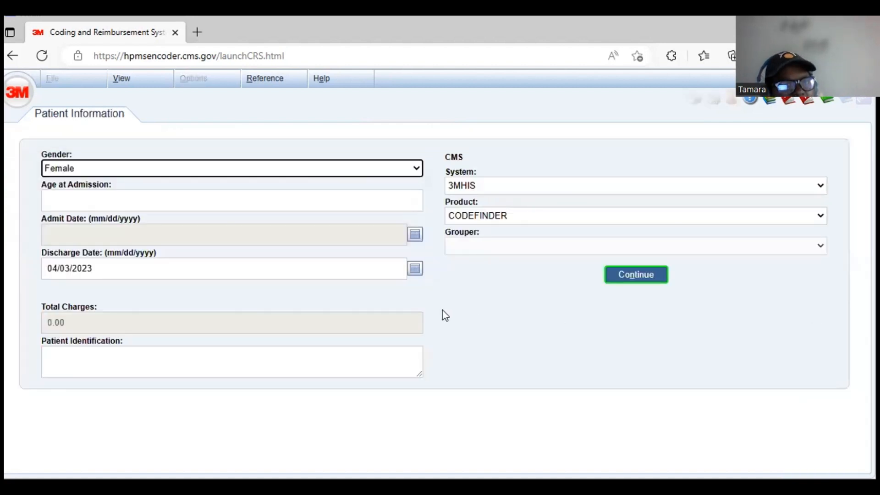
{"action": "left_click", "coordinate": [415, 171]}
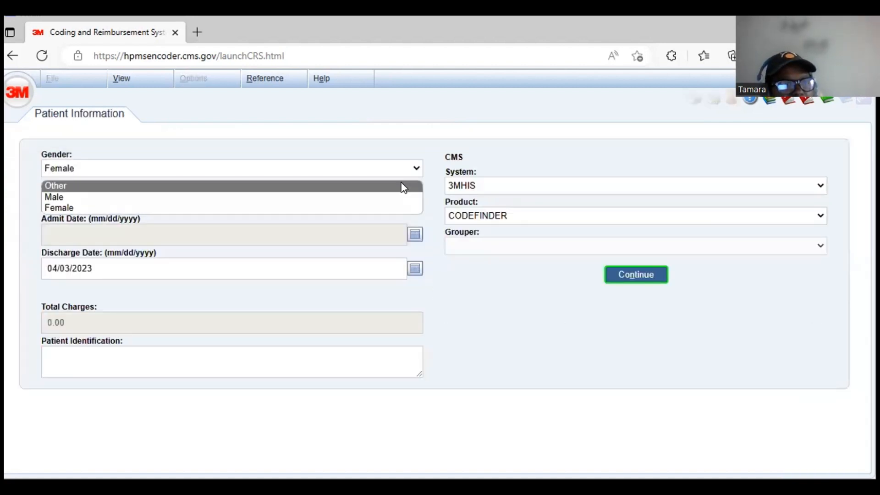
{"action": "left_click", "coordinate": [400, 197]}
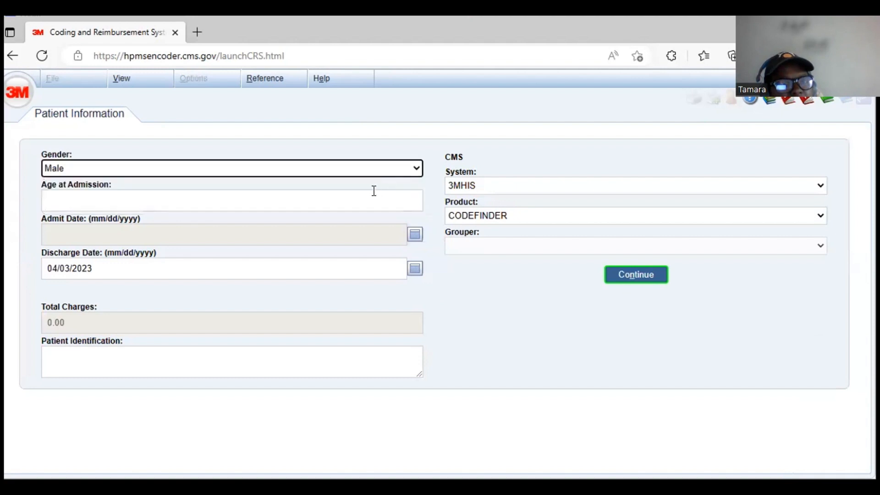
{"action": "left_click", "coordinate": [368, 202]}
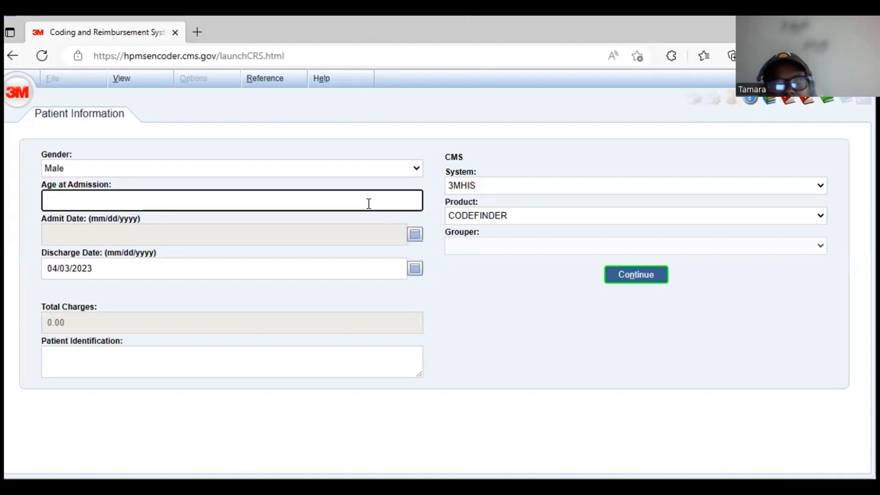
{"action": "type", "text": "65"}
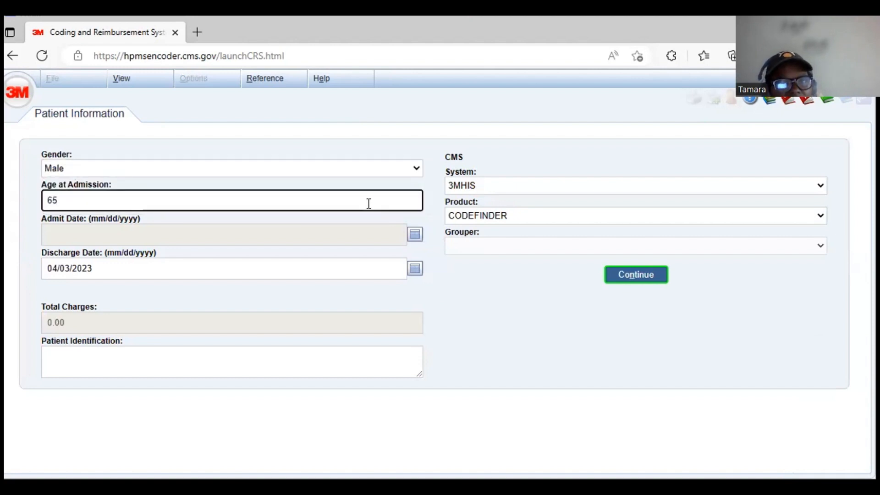
{"action": "left_click", "coordinate": [820, 219]}
{"action": "left_click", "coordinate": [806, 233]}
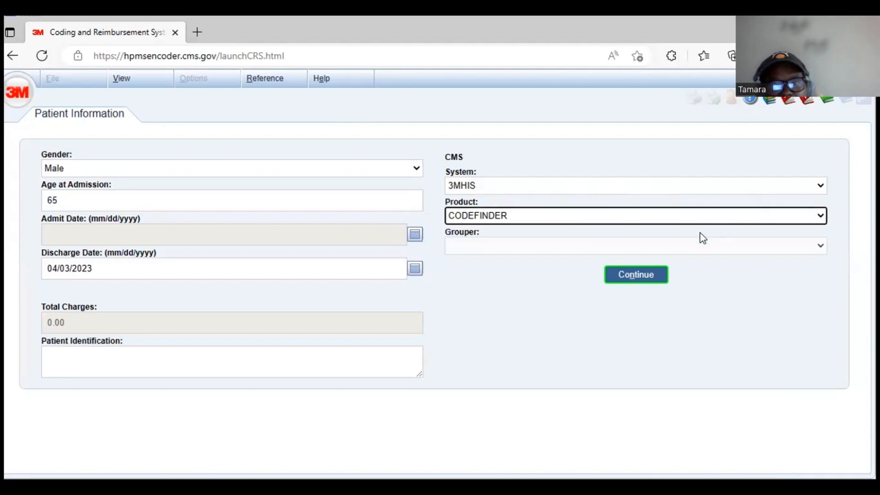
{"action": "left_click", "coordinate": [627, 280]}
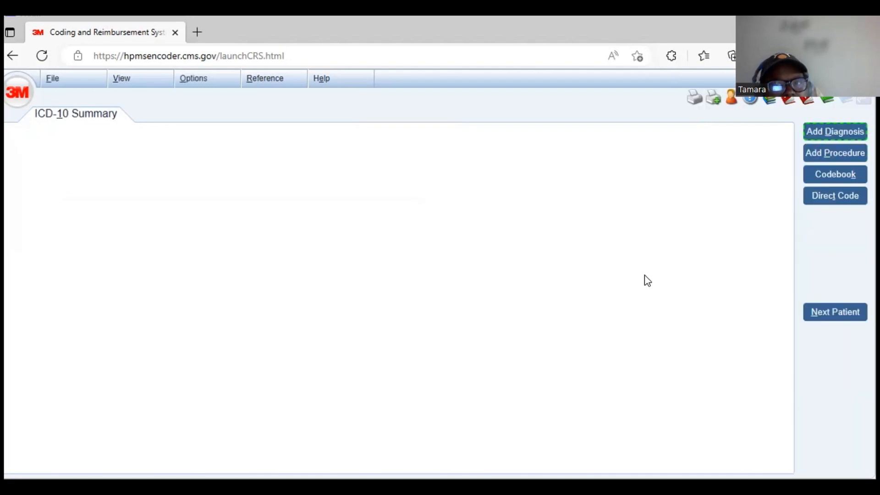
- Add a diagnosis with the keyword COLON and choose the Colonoscopy, screening entry
{"action": "left_click", "coordinate": [835, 133]}
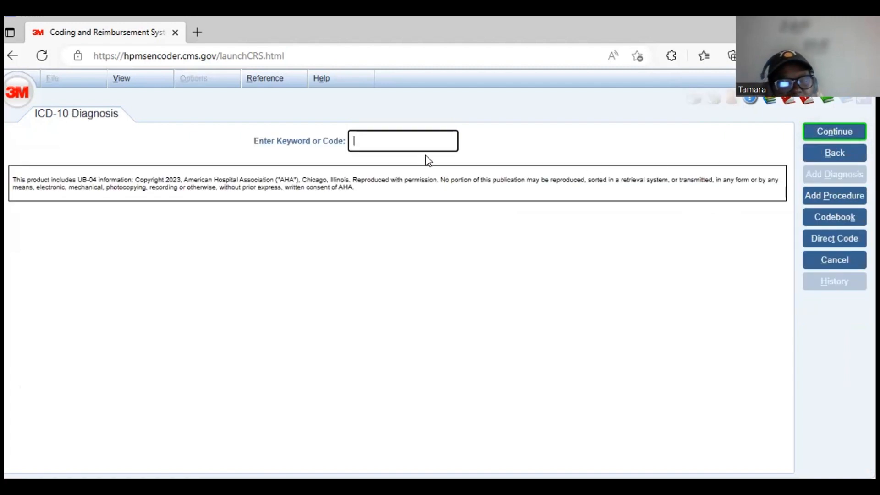
{"action": "type", "text": "COLON"}
{"action": "key", "text": "Return"}
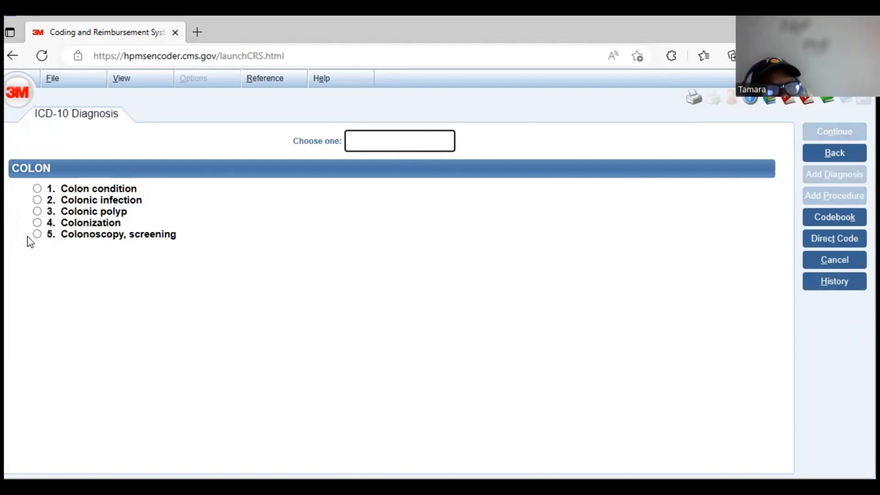
{"action": "mouse_move", "coordinate": [35, 238]}
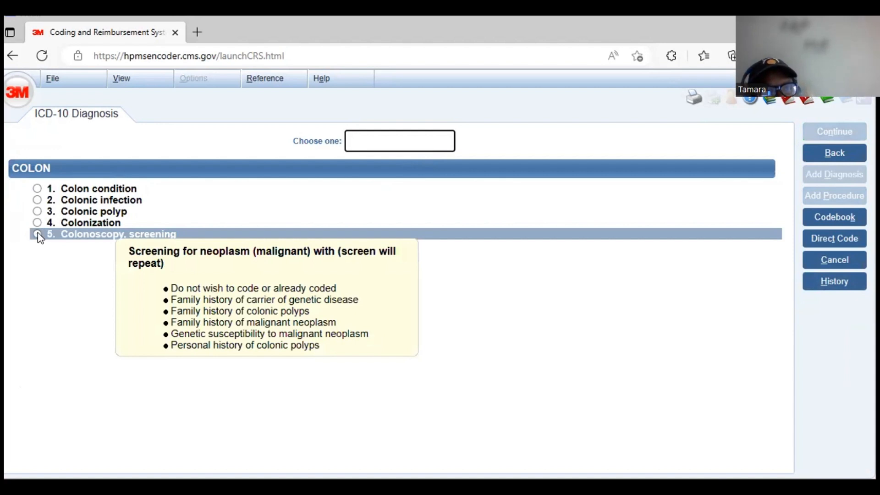
{"action": "left_click", "coordinate": [39, 235]}
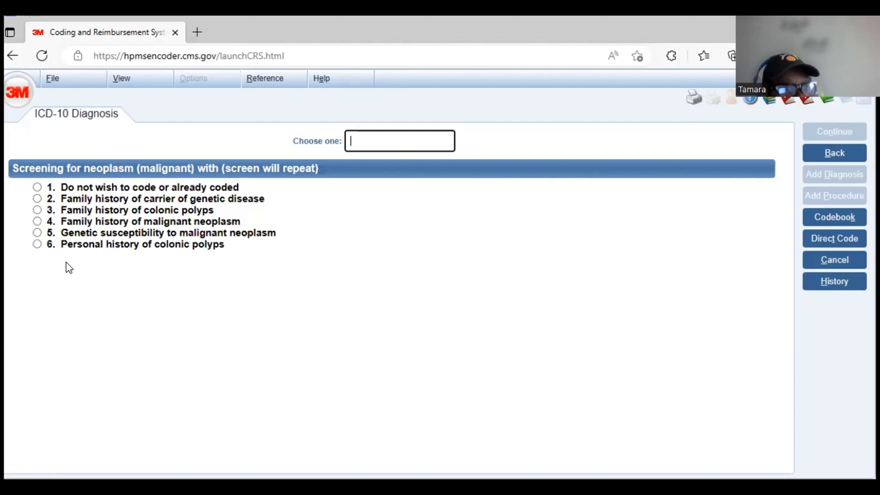
- Specify a personal history of hyperplastic colonic polyps for the screening, with no more history conditions to code
{"action": "left_click", "coordinate": [37, 245]}
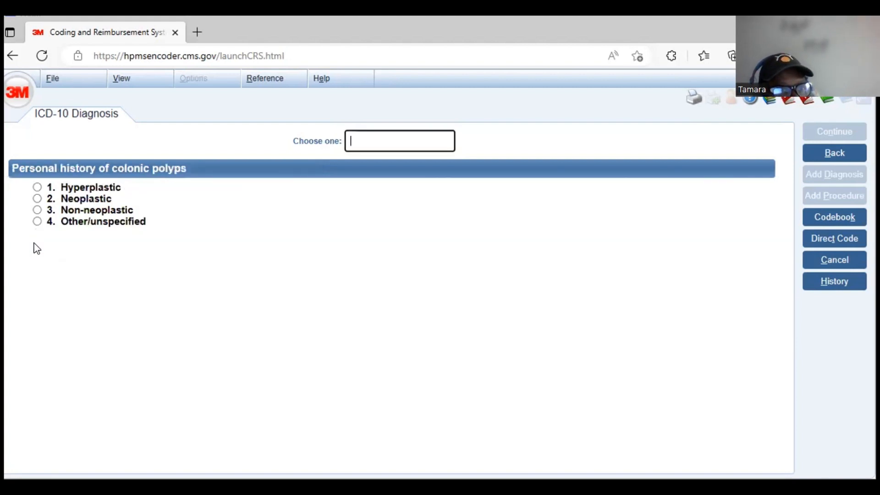
{"action": "mouse_move", "coordinate": [403, 218]}
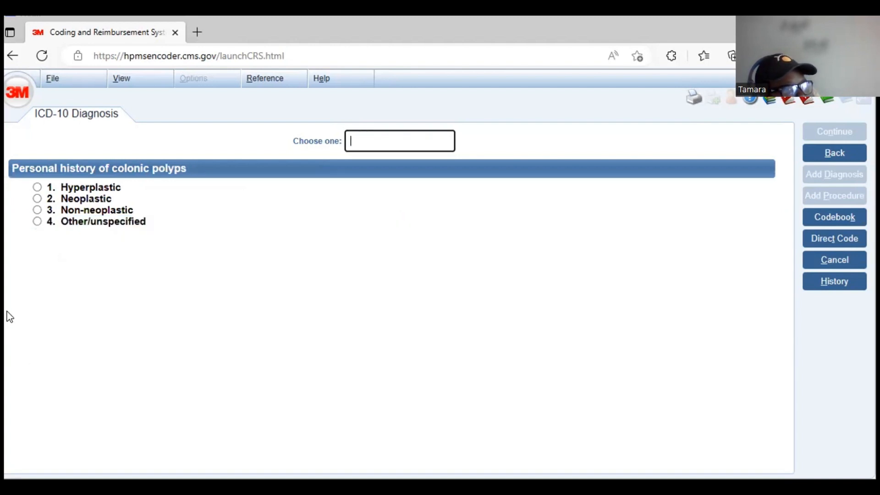
{"action": "left_click", "coordinate": [37, 188]}
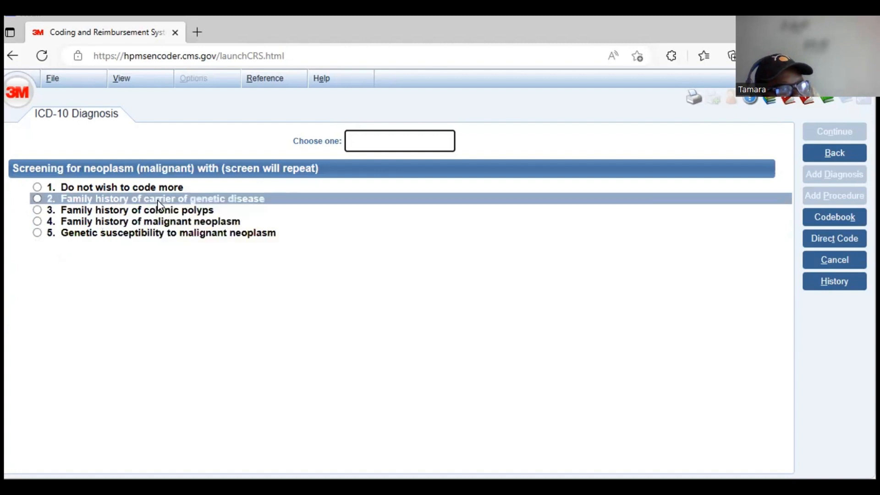
{"action": "mouse_move", "coordinate": [139, 206]}
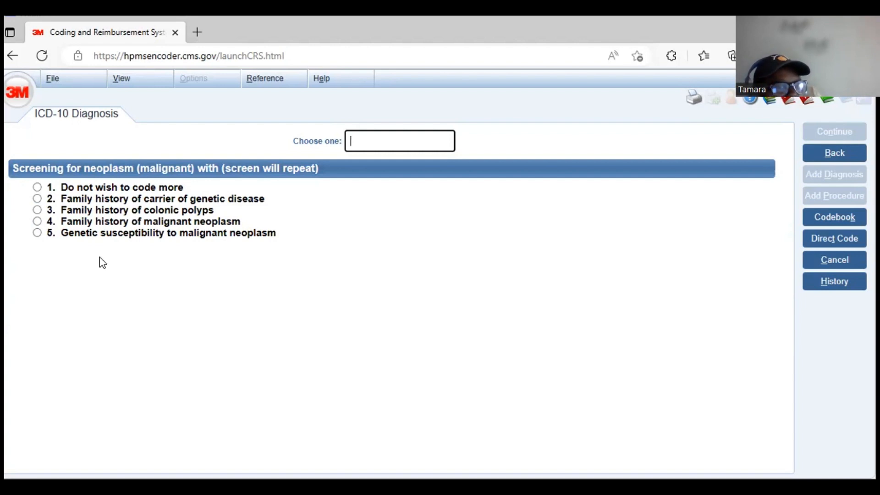
{"action": "left_click", "coordinate": [37, 188]}
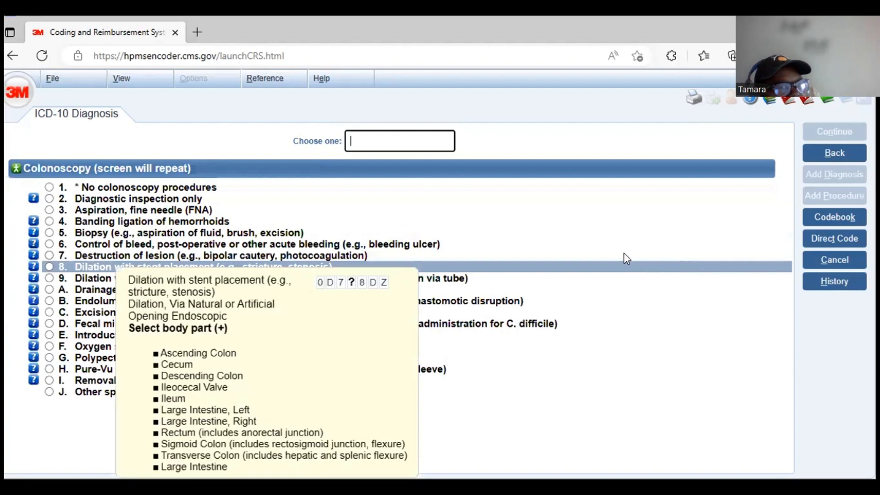
- Specify a colonoscopy with biopsy performed by excision (cutting out tissue)
{"action": "mouse_move", "coordinate": [607, 233]}
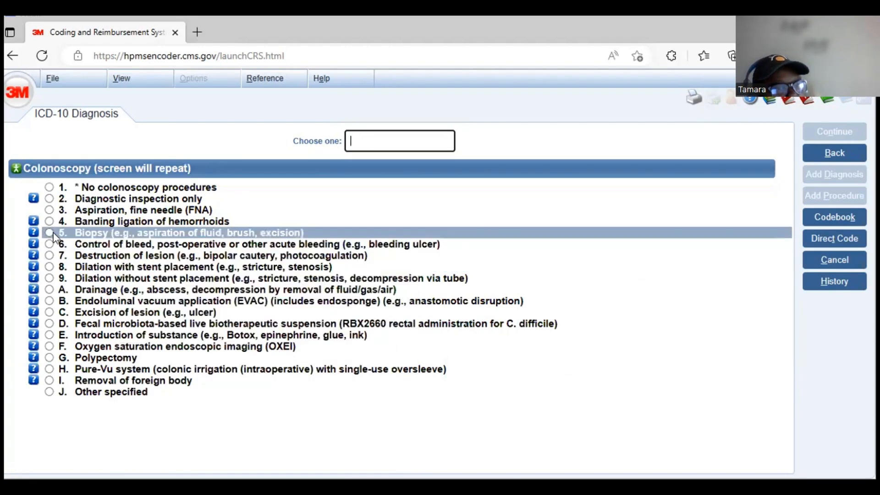
{"action": "mouse_move", "coordinate": [54, 236]}
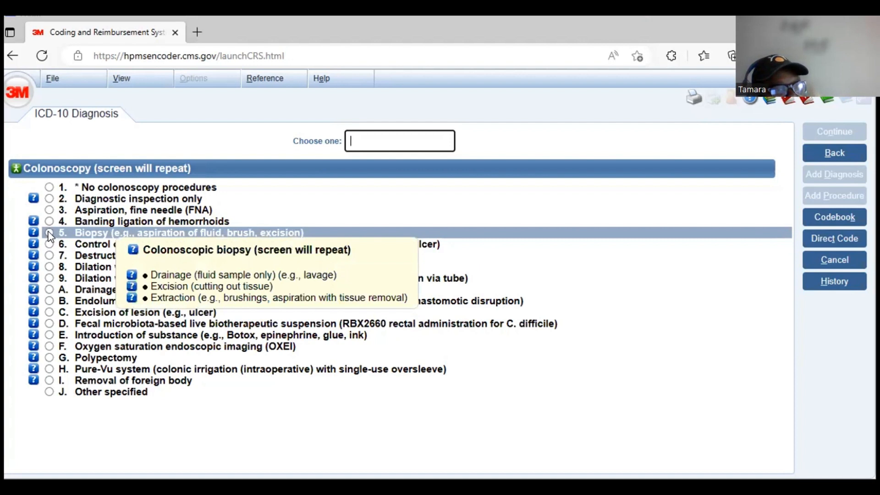
{"action": "left_click", "coordinate": [49, 233]}
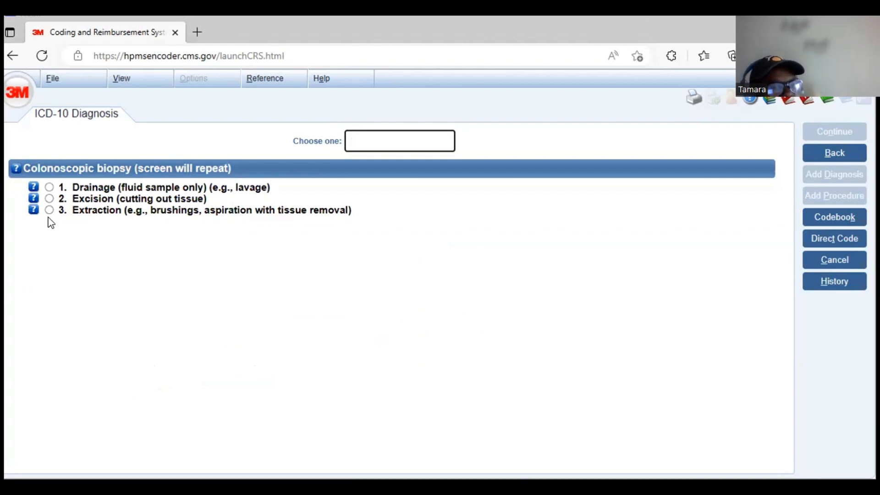
{"action": "mouse_move", "coordinate": [52, 213]}
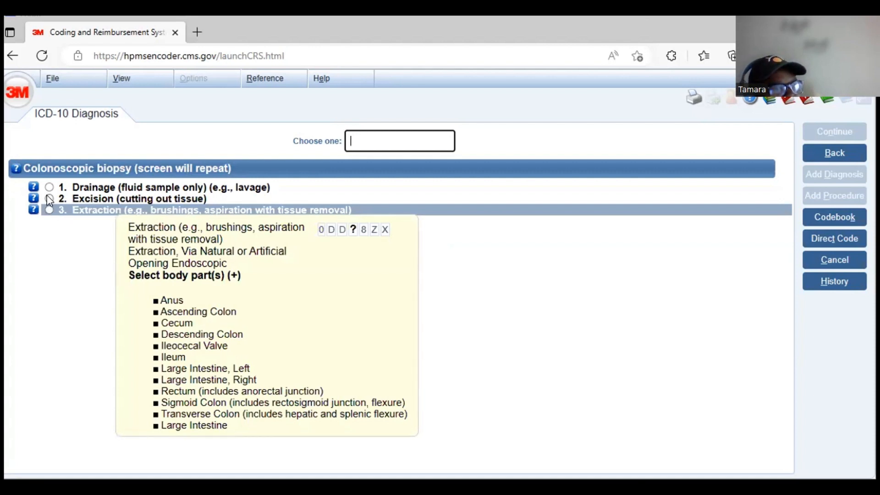
{"action": "mouse_move", "coordinate": [44, 194]}
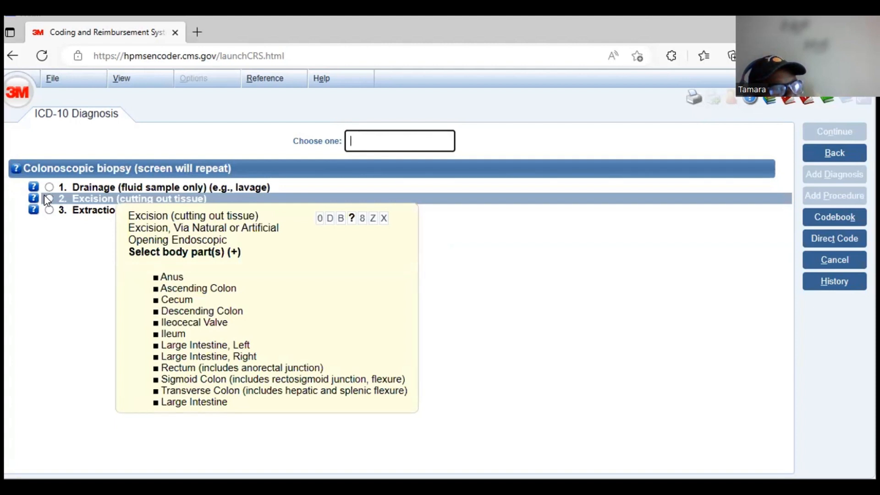
{"action": "left_click", "coordinate": [46, 198]}
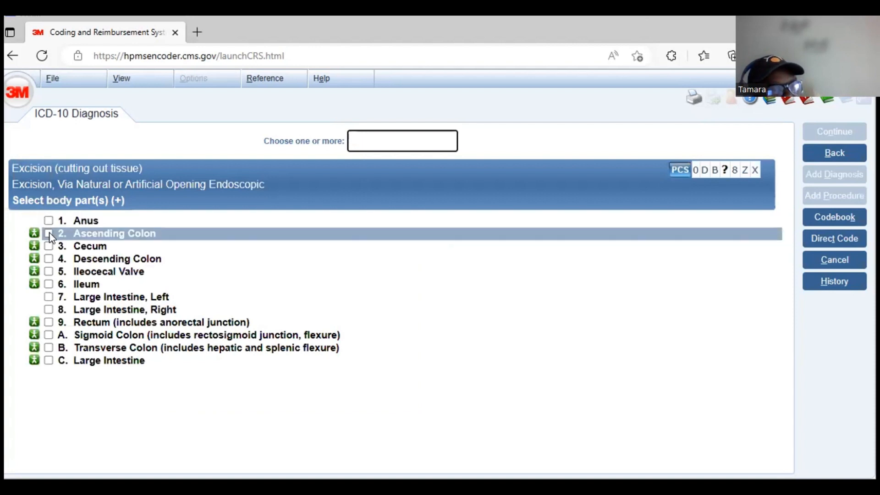
- Select the cecum as the body part for the excisional biopsy and continue
{"action": "mouse_move", "coordinate": [49, 232]}
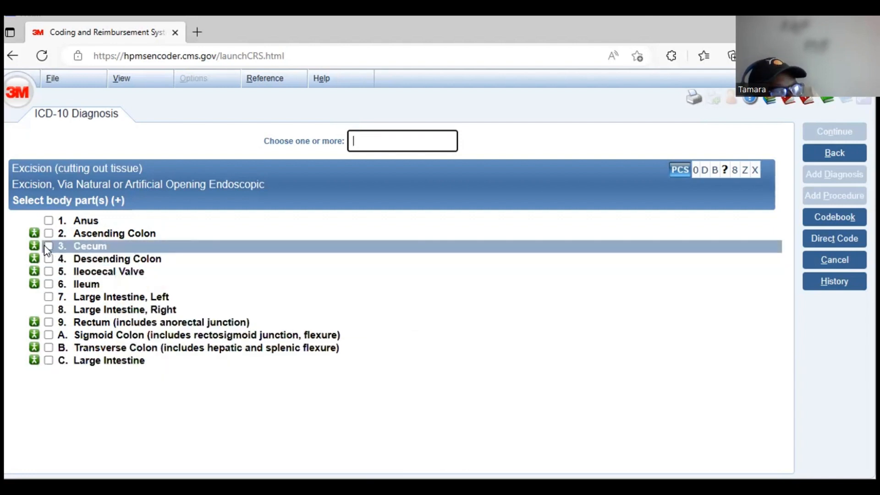
{"action": "left_click", "coordinate": [59, 250]}
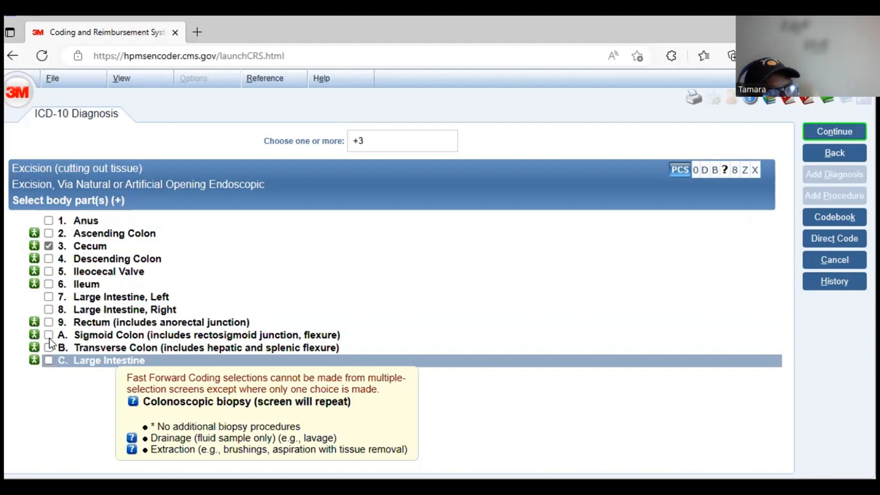
{"action": "mouse_move", "coordinate": [73, 258]}
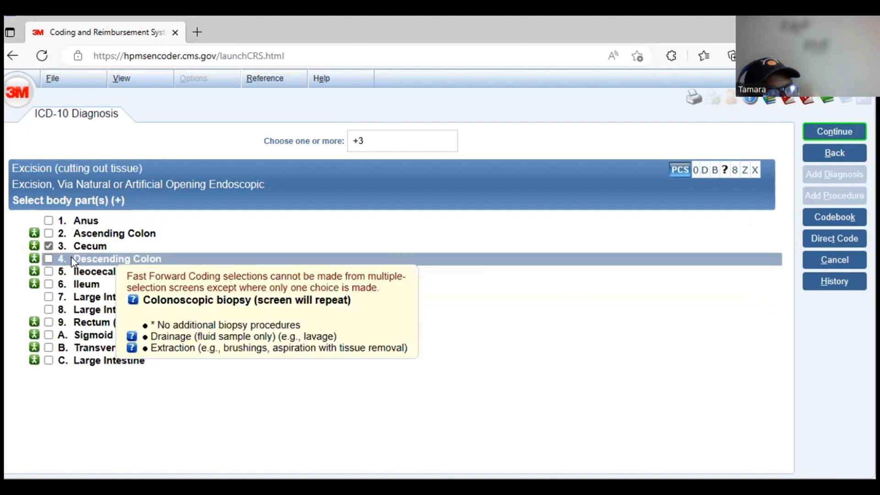
{"action": "left_click", "coordinate": [45, 258]}
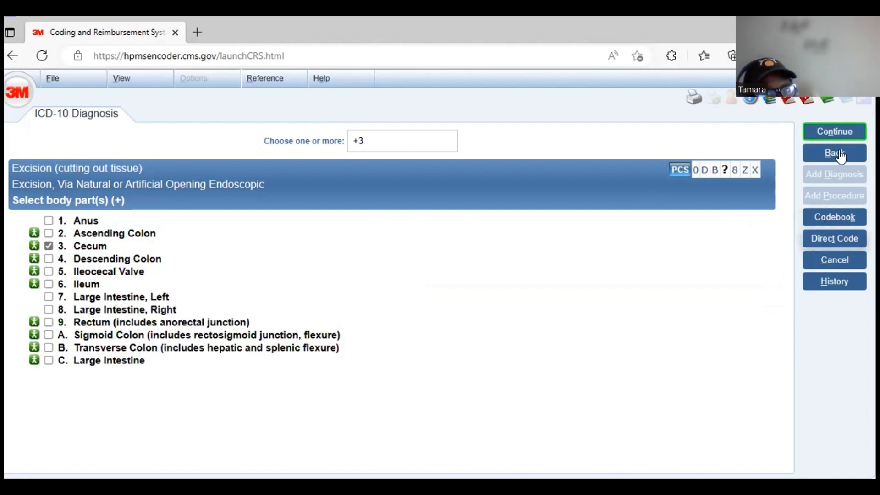
{"action": "left_click", "coordinate": [838, 130]}
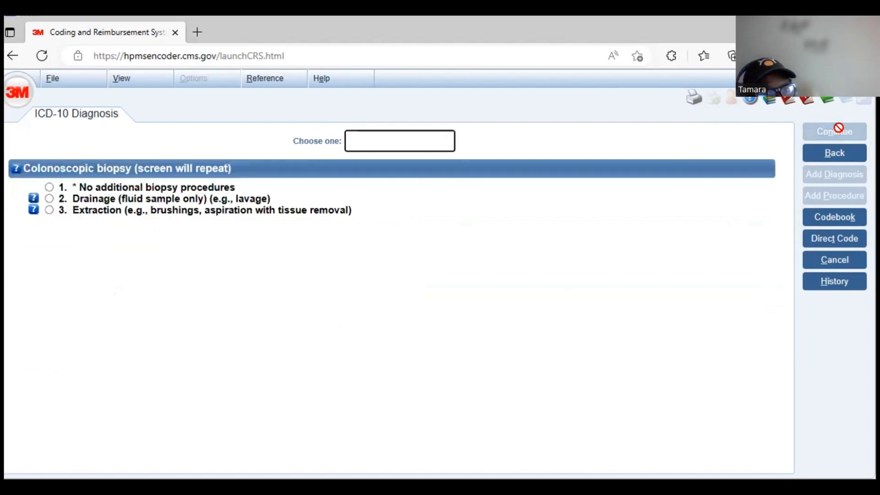
- Decline additional biopsy and colonoscopy procedures, and answer No/unspecified for ultrasonic guidance to generate the codes
{"action": "left_click", "coordinate": [48, 187]}
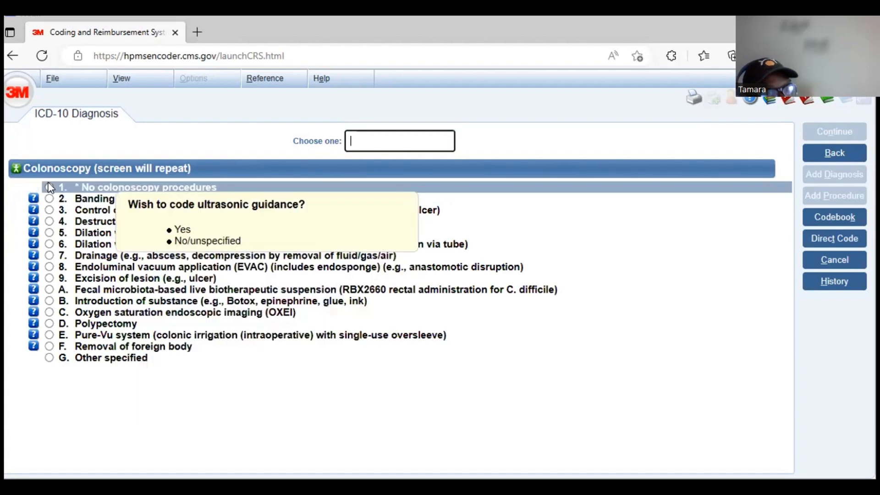
{"action": "left_click", "coordinate": [50, 188]}
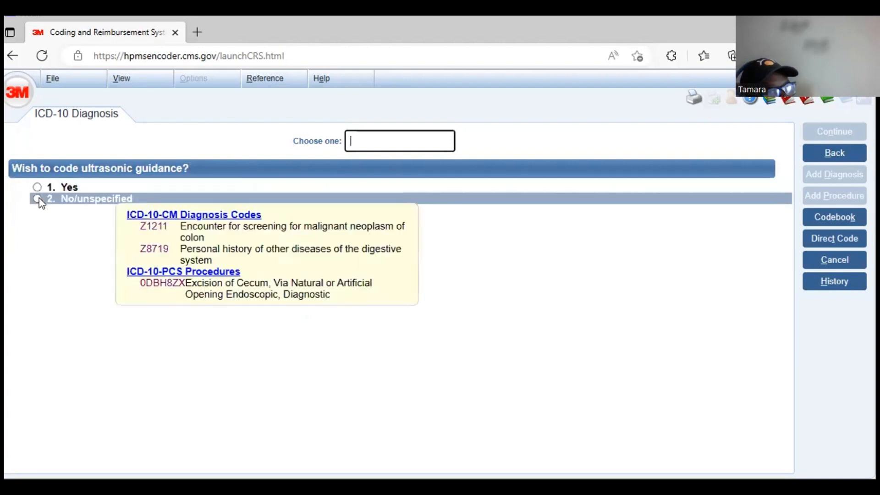
{"action": "left_click", "coordinate": [39, 199]}
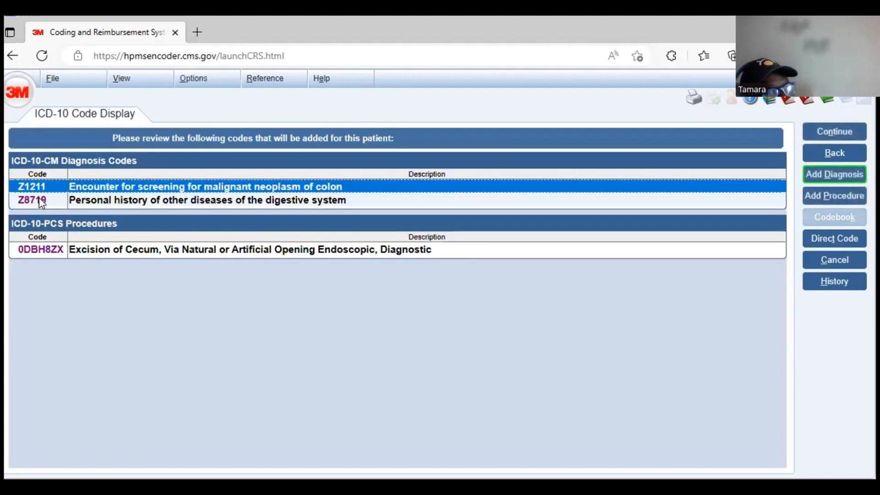